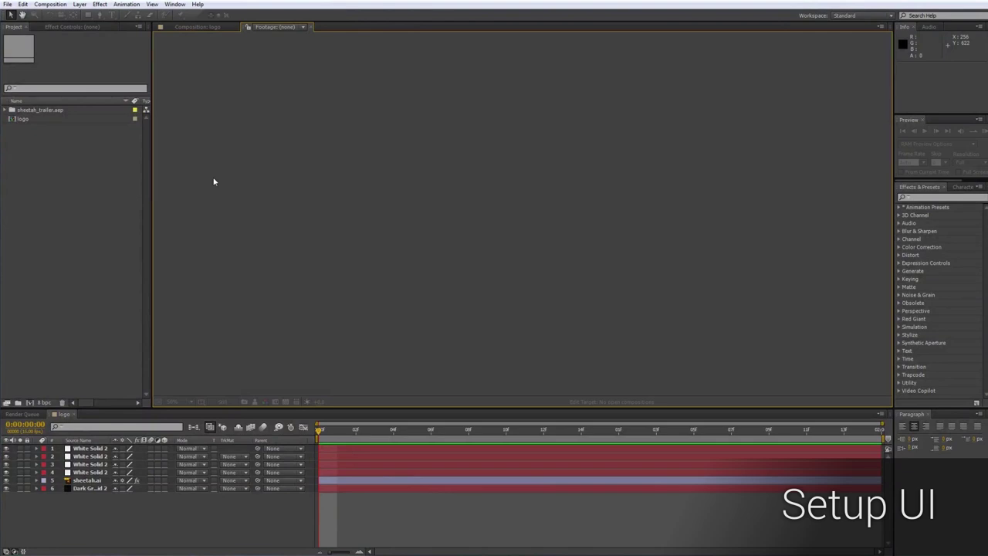
Open the Sheetah.jsx panel from the Window menu and dock it narrowly beside the timeline.
click(174, 4)
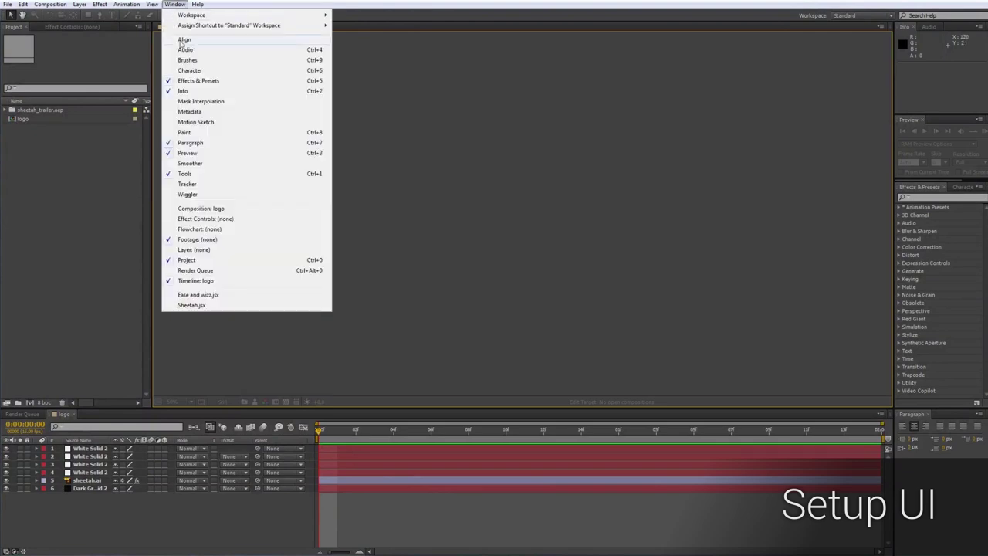
click(190, 306)
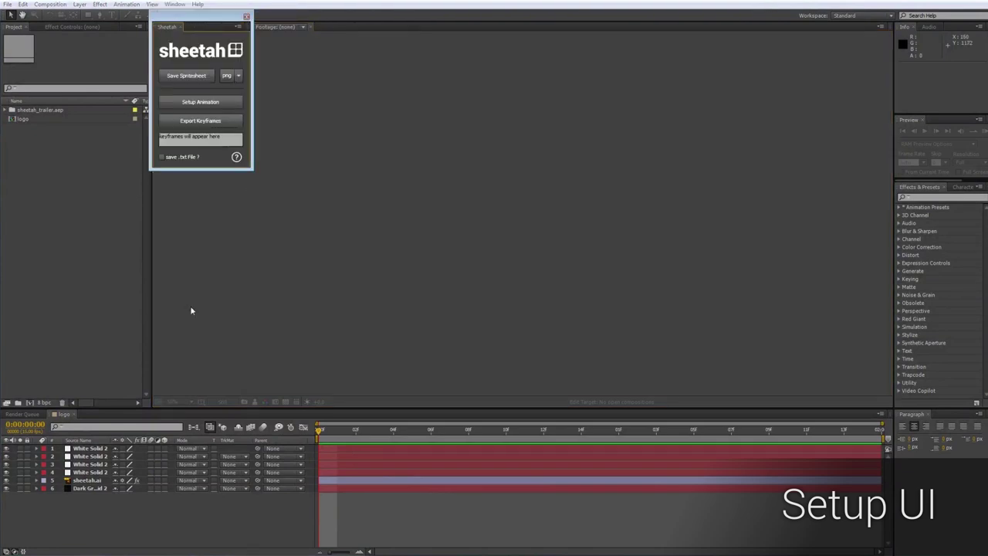
drag(199, 19, 461, 142)
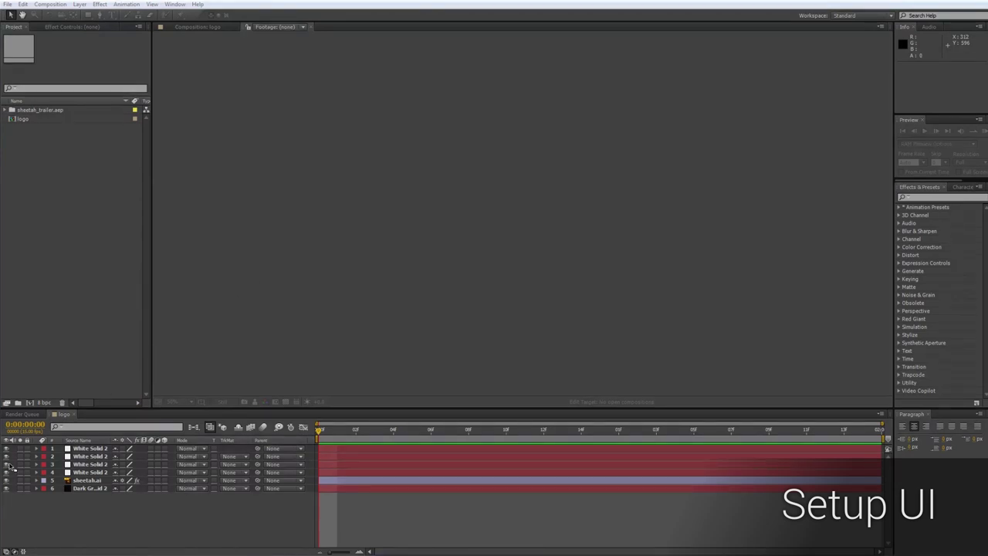
drag(10, 467, 12, 465)
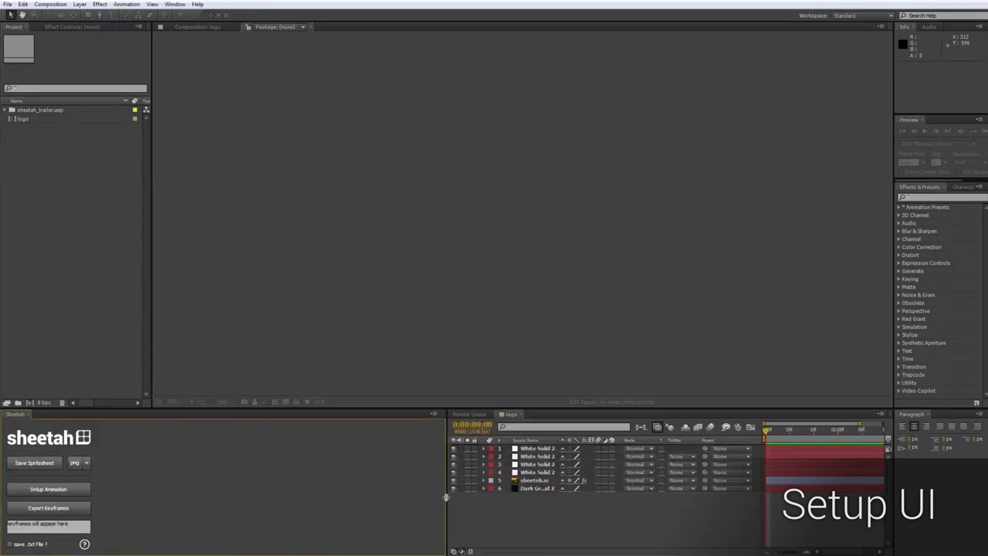
drag(446, 500, 100, 501)
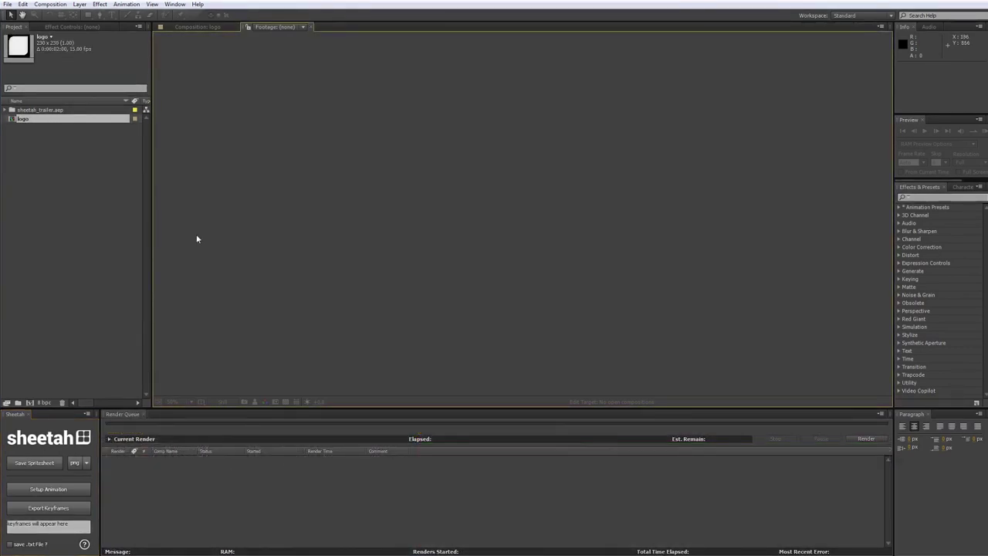
Open the logo composition and RAM-preview its animation, ending back on the first frame.
double_click(24, 118)
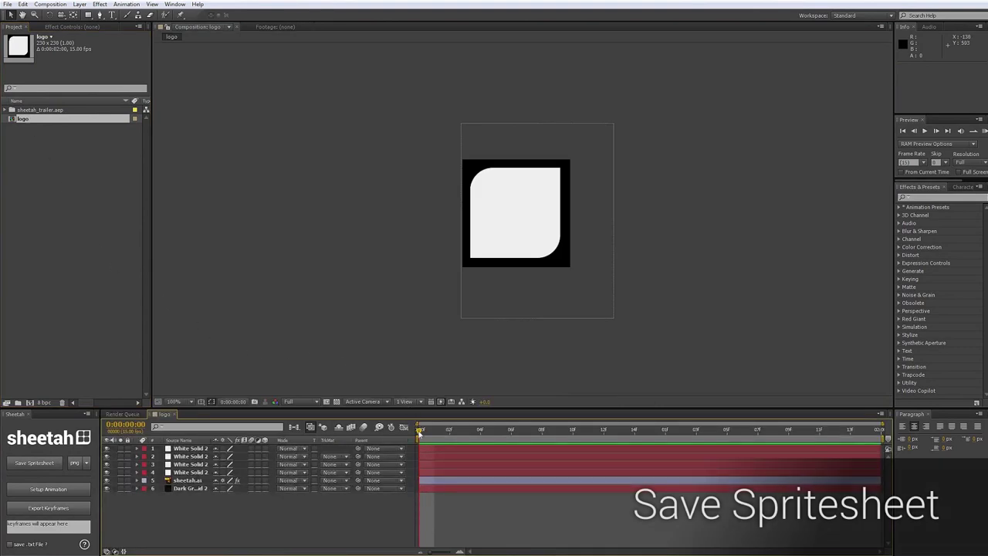
click(985, 132)
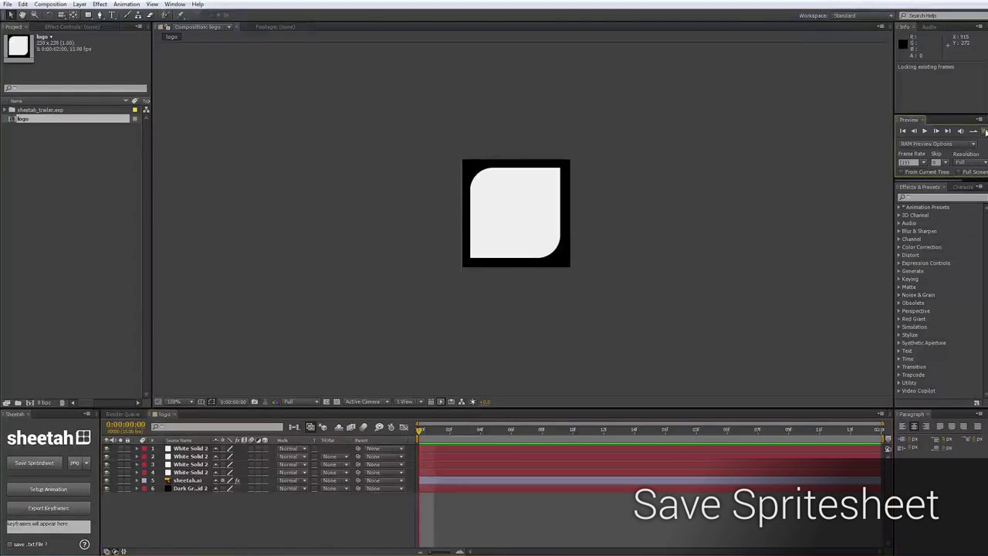
click(734, 300)
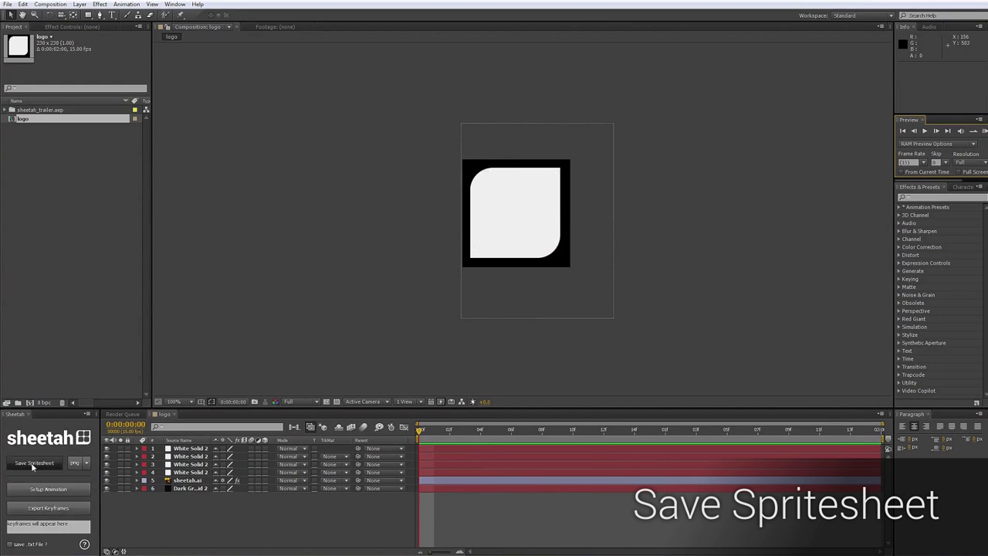
Try the tif spritesheet format in Sheetah, then set it back to png.
click(85, 463)
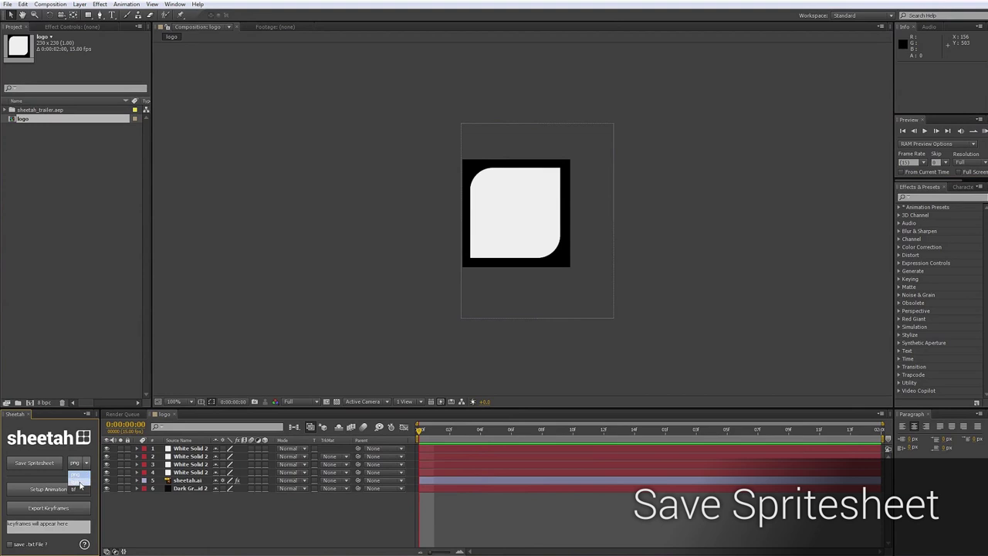
click(78, 491)
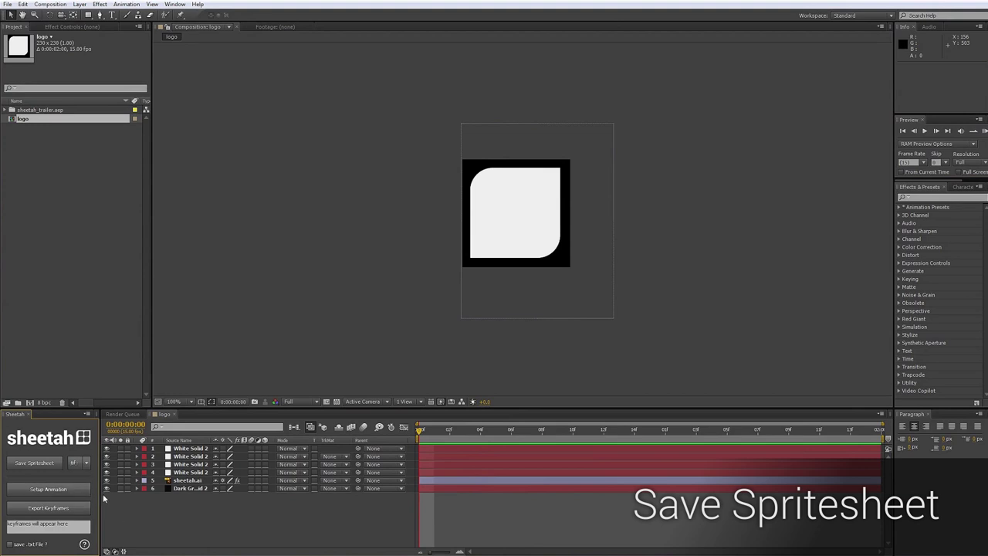
click(85, 464)
click(77, 476)
Save the logo animation as the spritesheet logo_230x230px.png into the output folder.
click(30, 464)
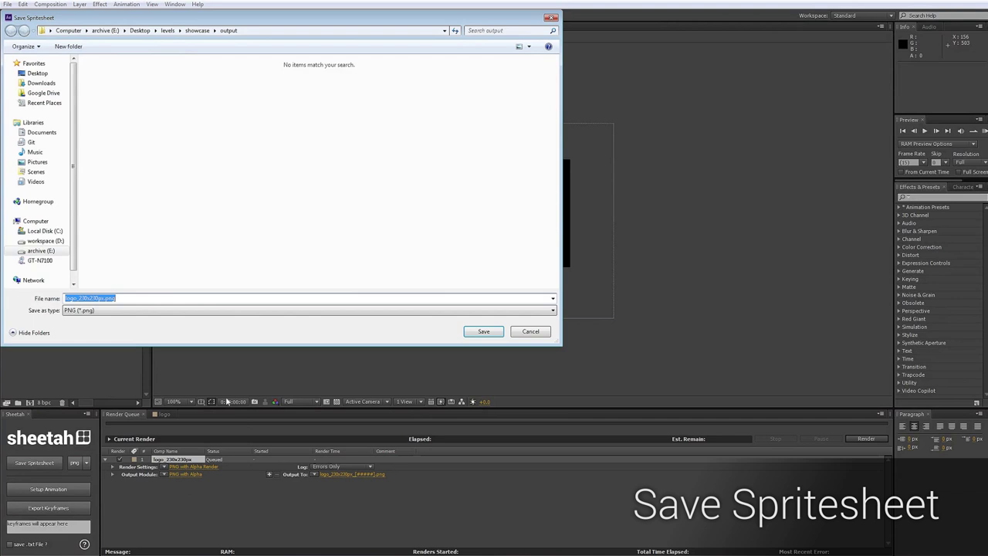
click(119, 299)
drag(79, 298, 102, 298)
click(120, 298)
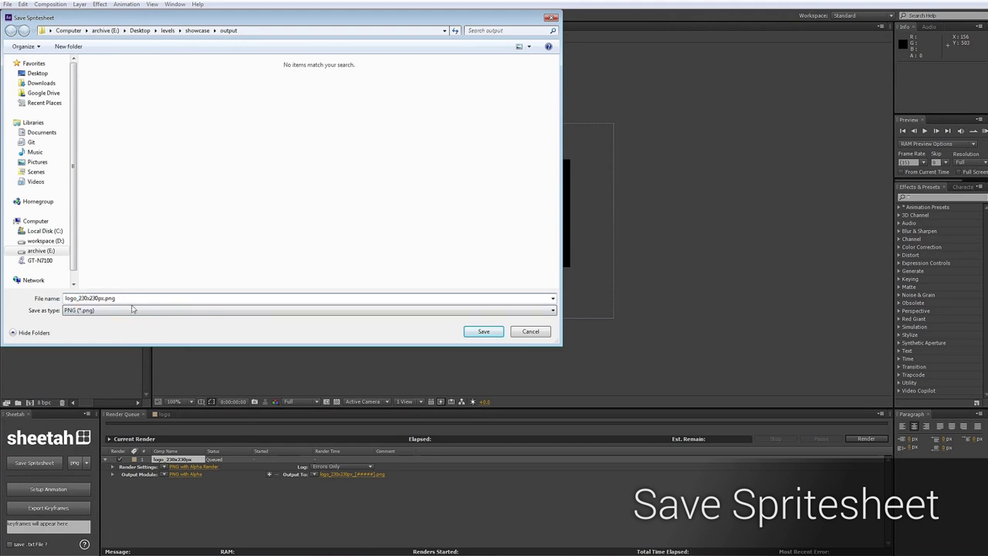
click(484, 332)
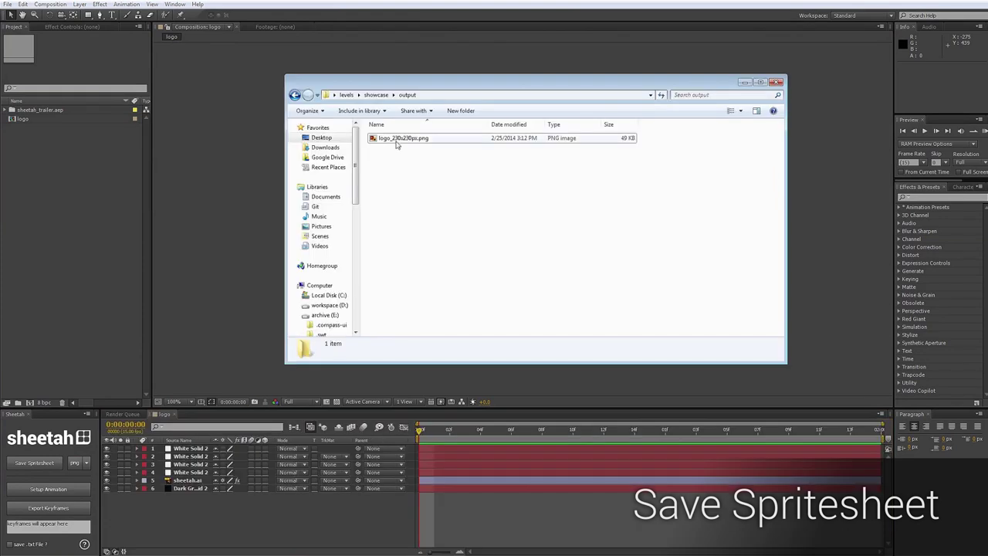
click(397, 142)
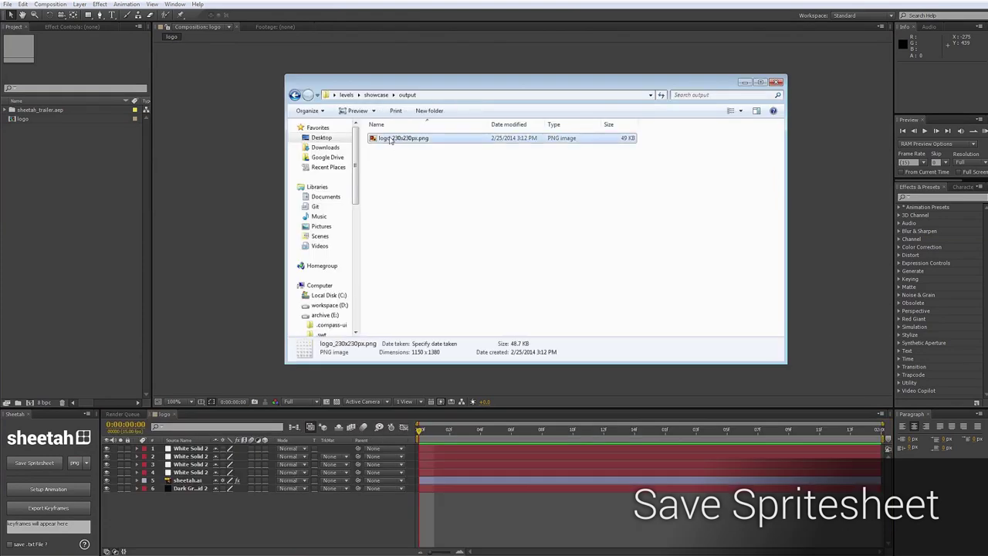
Import logo_230x230px.png into the project and view its frame grid with the transparency grid on.
drag(390, 140, 70, 160)
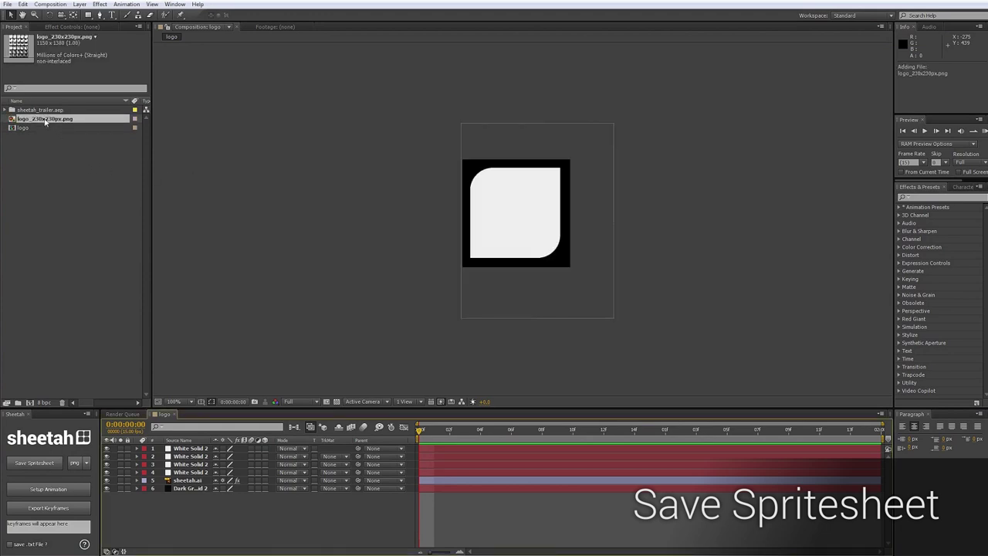
double_click(46, 119)
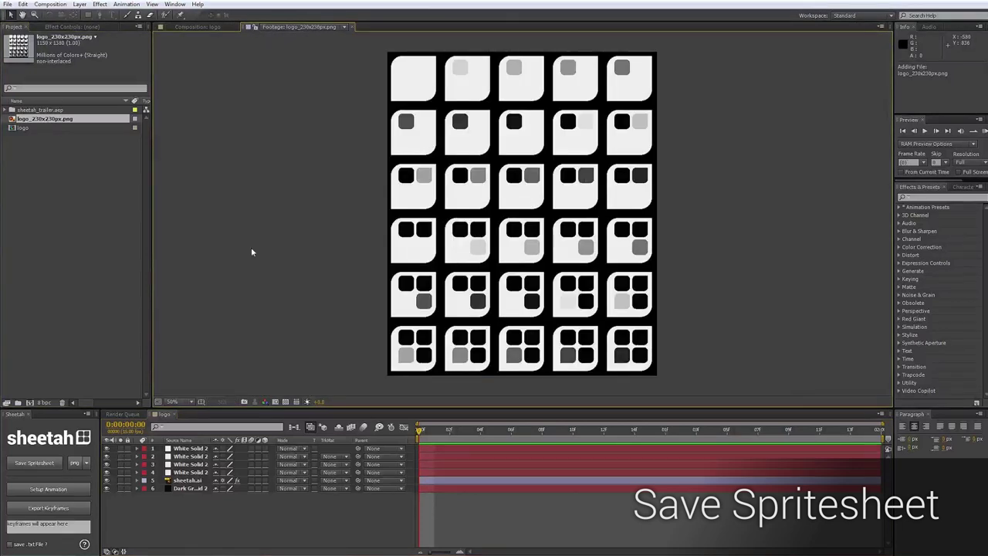
click(285, 401)
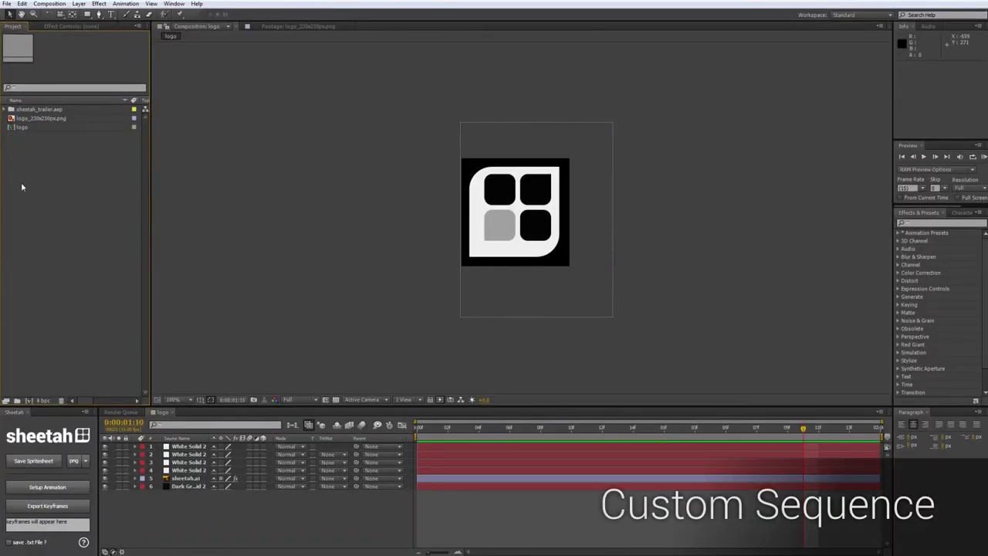
Create a duplicate composition of the logo and rename it logo_animation.
click(22, 128)
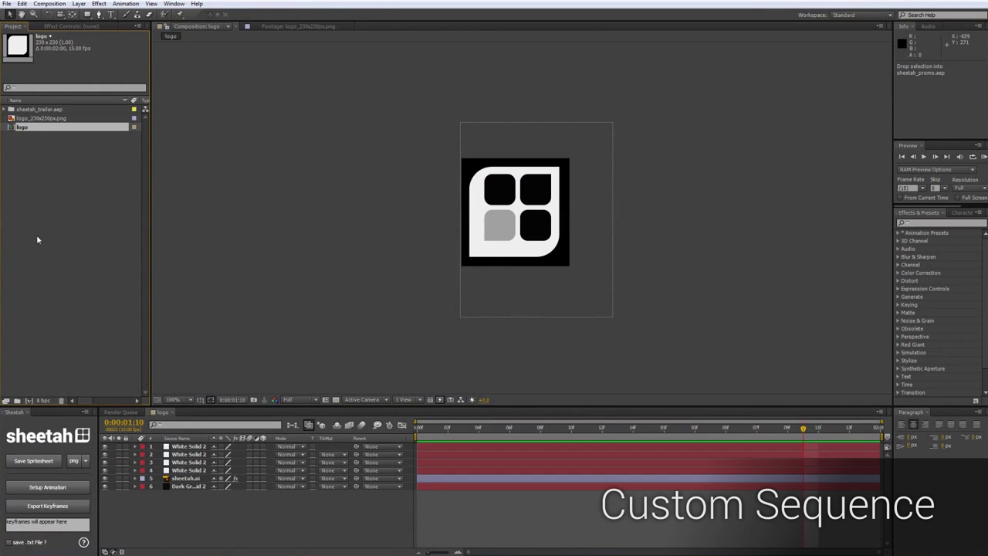
click(32, 401)
right_click(58, 128)
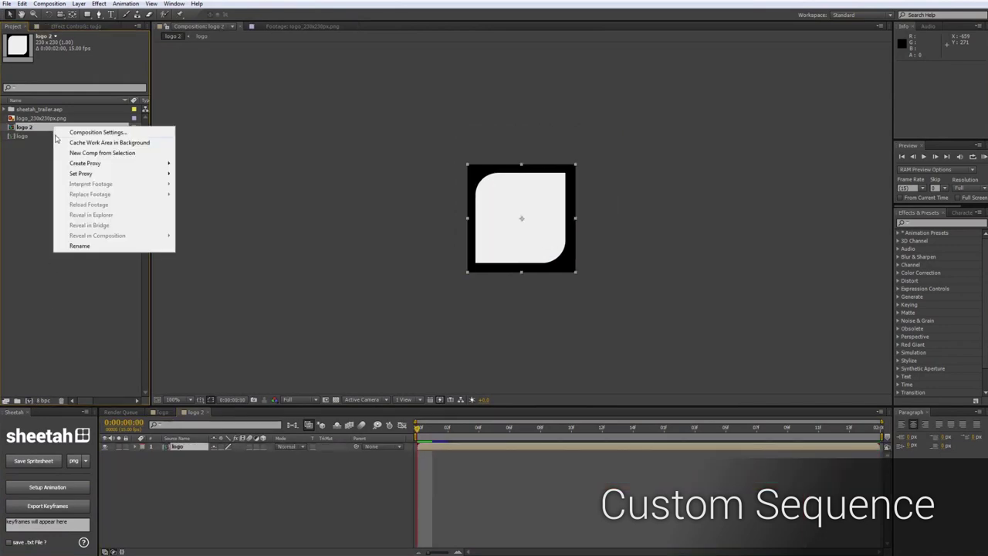
click(77, 244)
text(logo_anima)
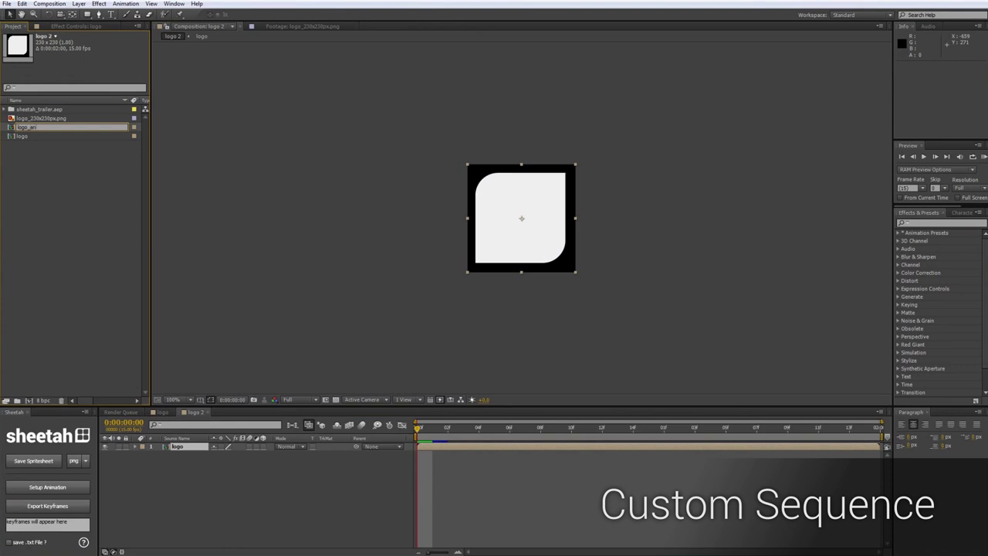
text(tion)
click(62, 200)
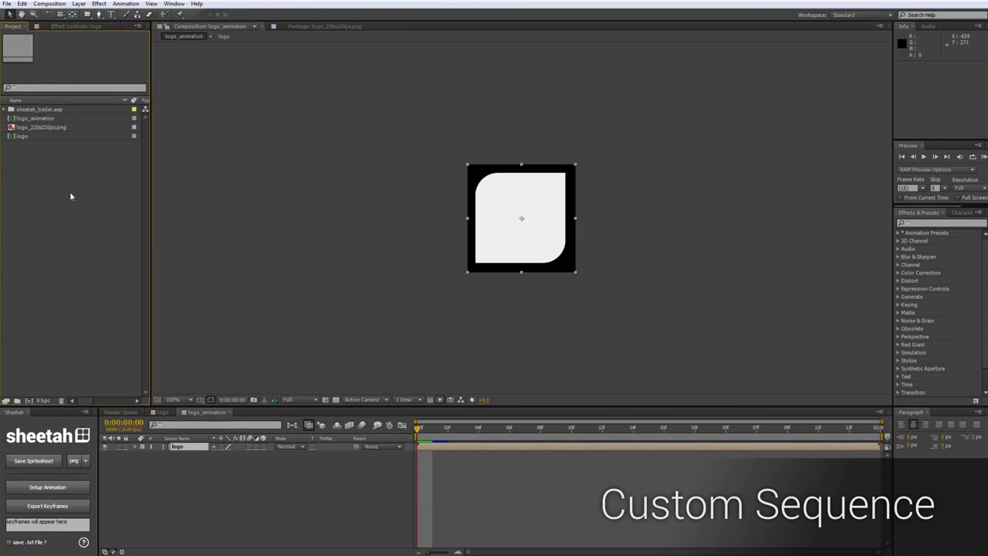
Set logo_animation's duration to 0:00:04:00 and zoom the timeline out to show it all.
right_click(203, 412)
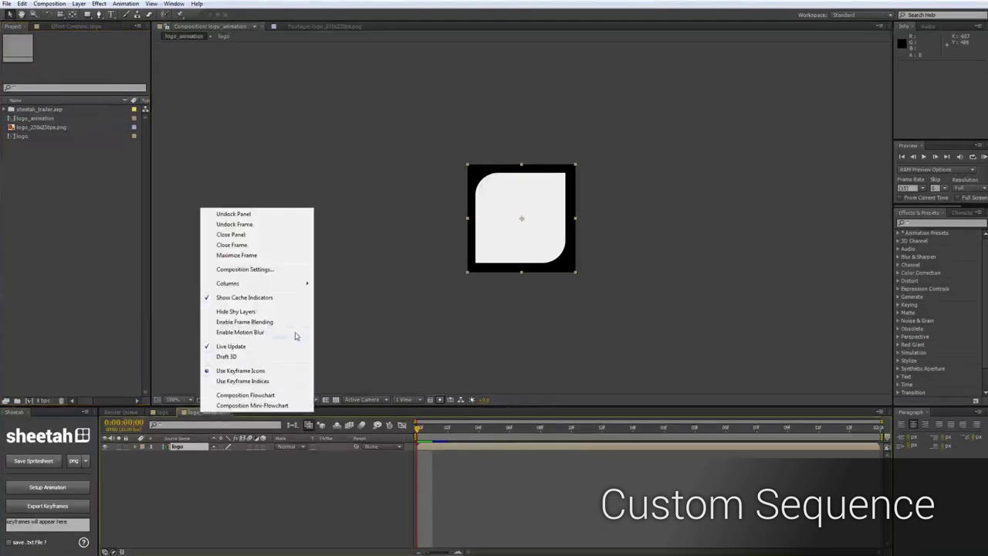
click(260, 270)
click(479, 250)
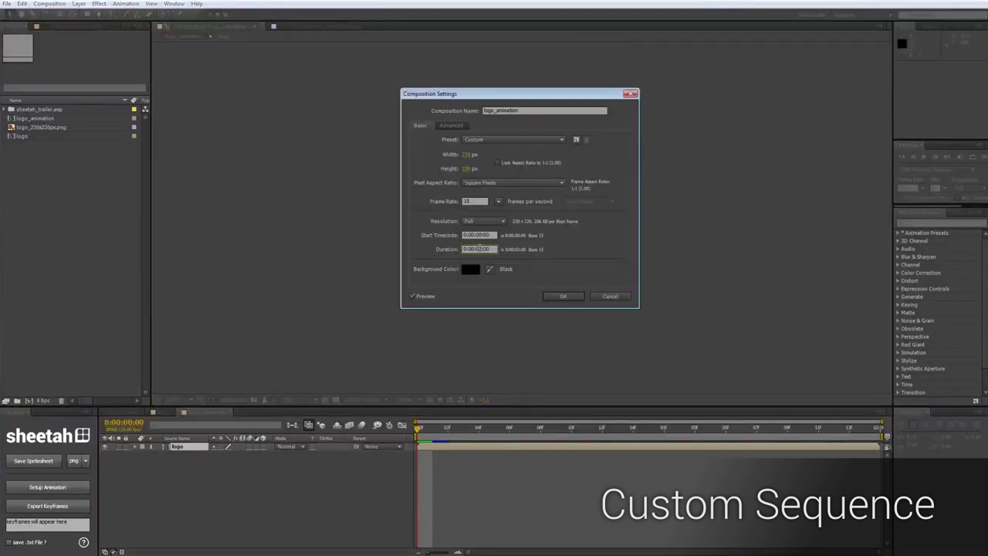
click(564, 297)
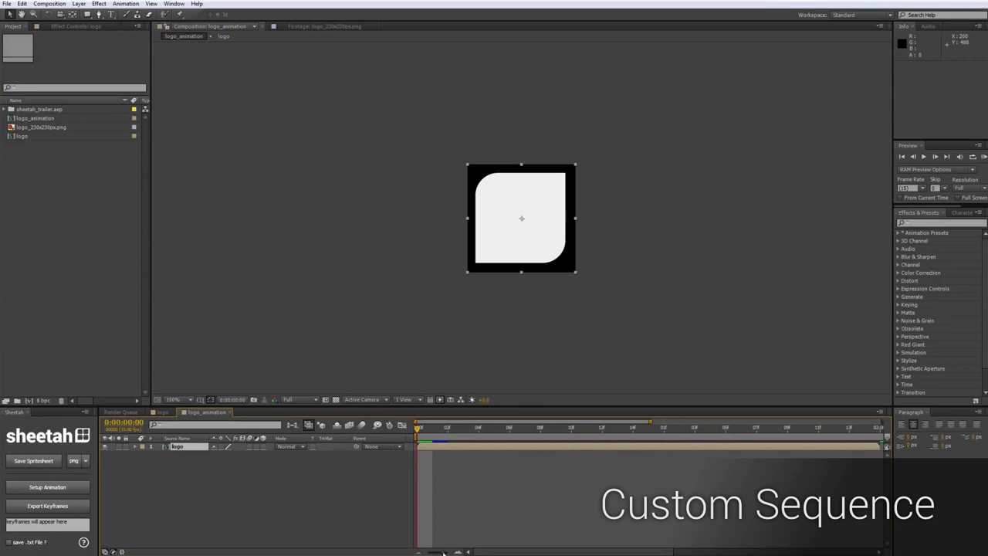
drag(443, 553, 411, 553)
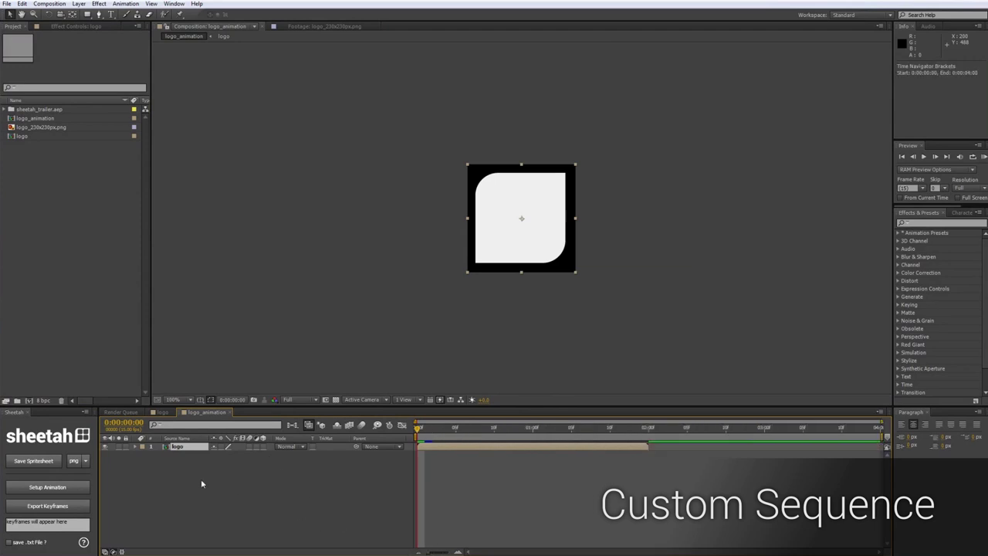
Add time remapping and a Slider Control to the logo, keyframing Slider 20 at 2 seconds.
click(33, 488)
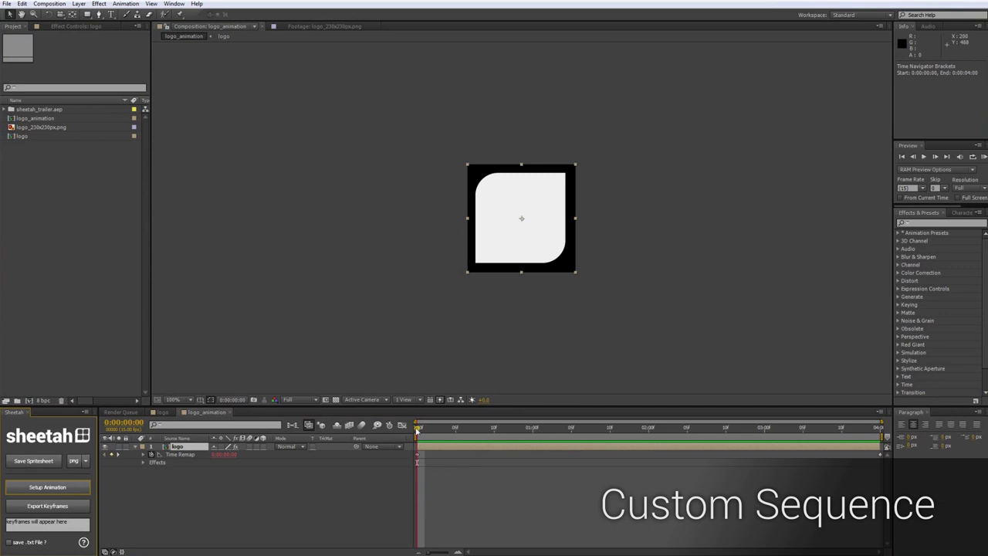
click(143, 463)
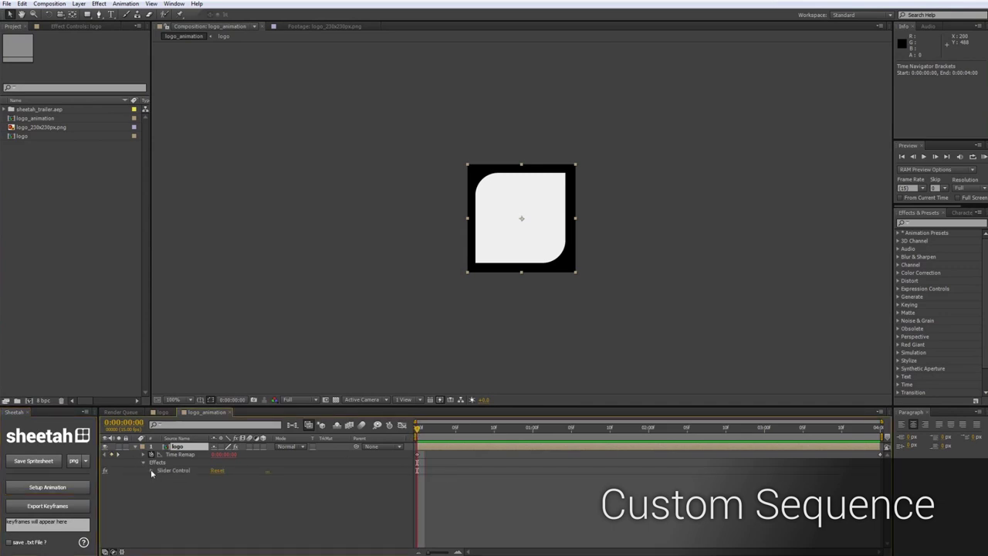
click(152, 470)
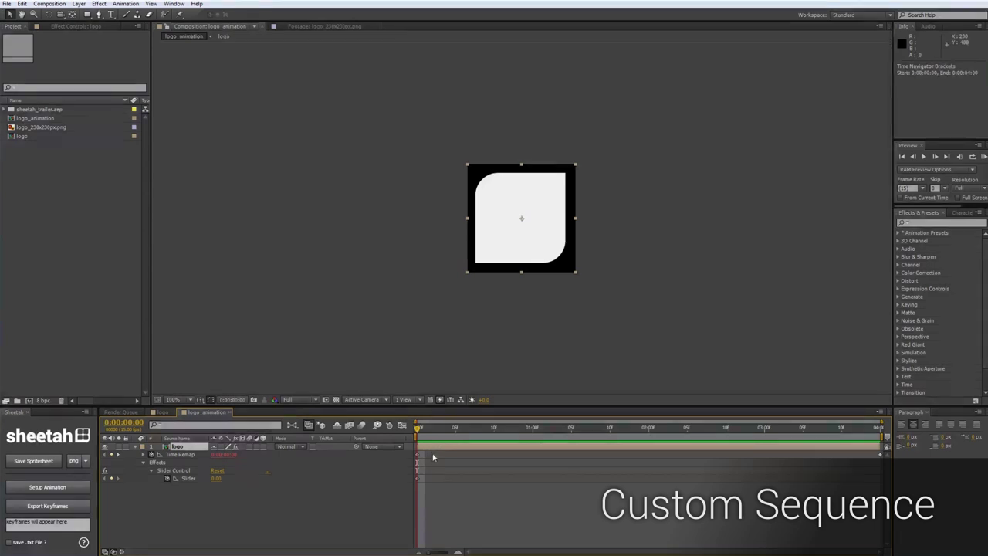
key(space)
click(219, 478)
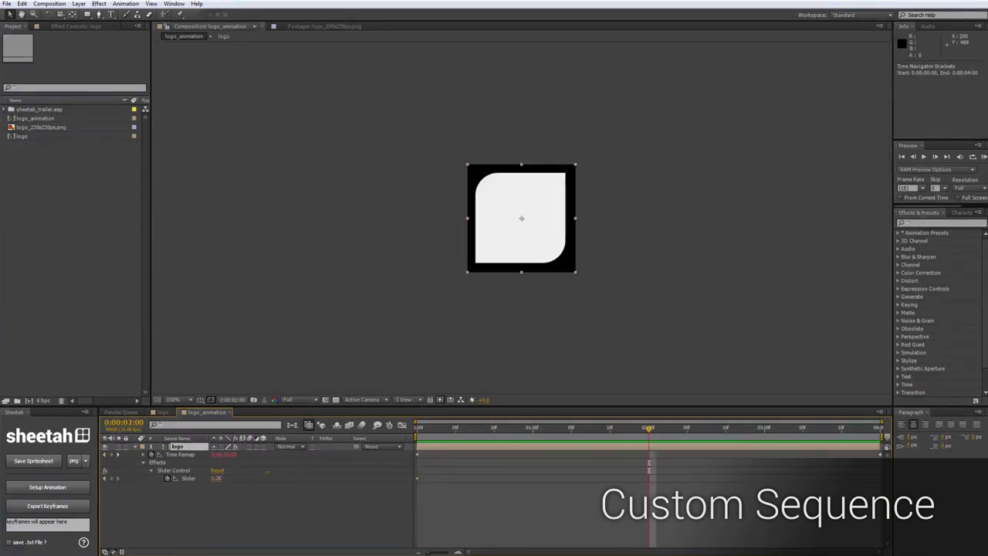
text(20)
key(Return)
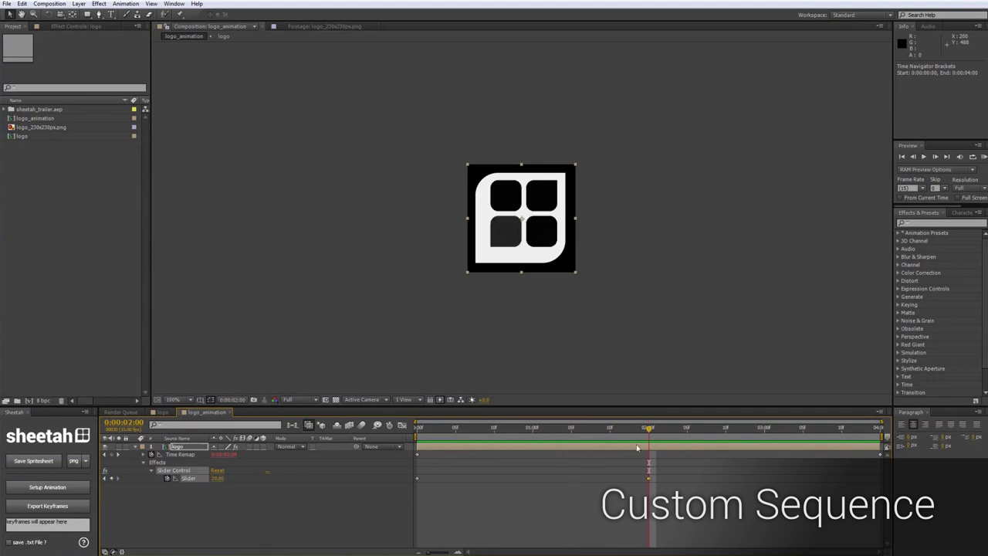
Copy the starting 0 Slider keyframe to 0:00:03:14 and RAM-preview the ping-pong animation.
click(418, 479)
key(ctrl+c)
drag(650, 428, 691, 456)
key(ctrl+v)
key(space)
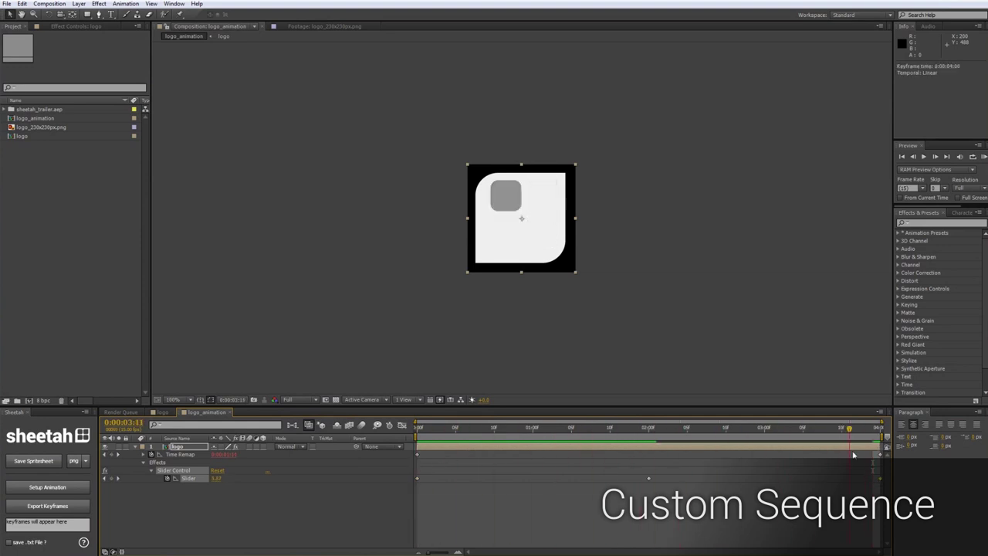
click(984, 156)
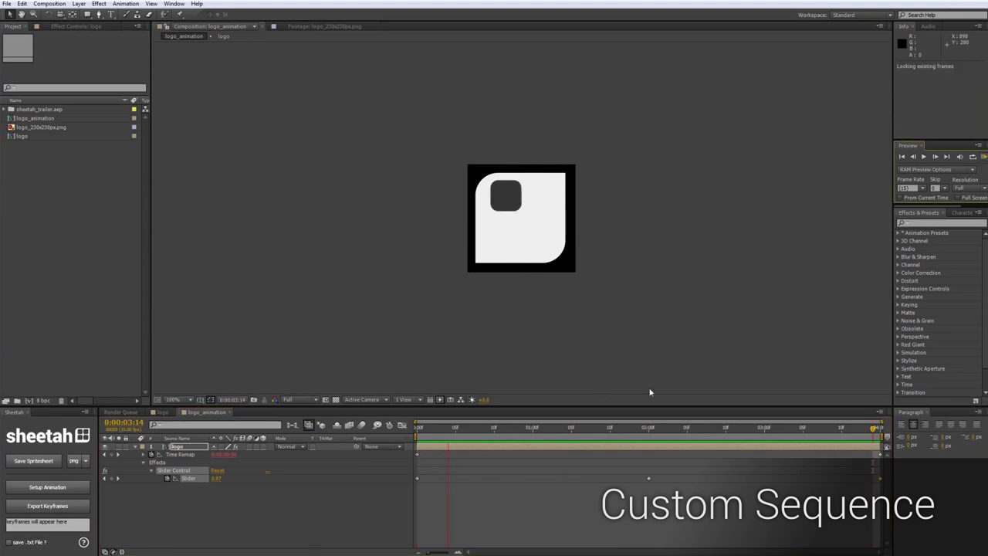
click(631, 475)
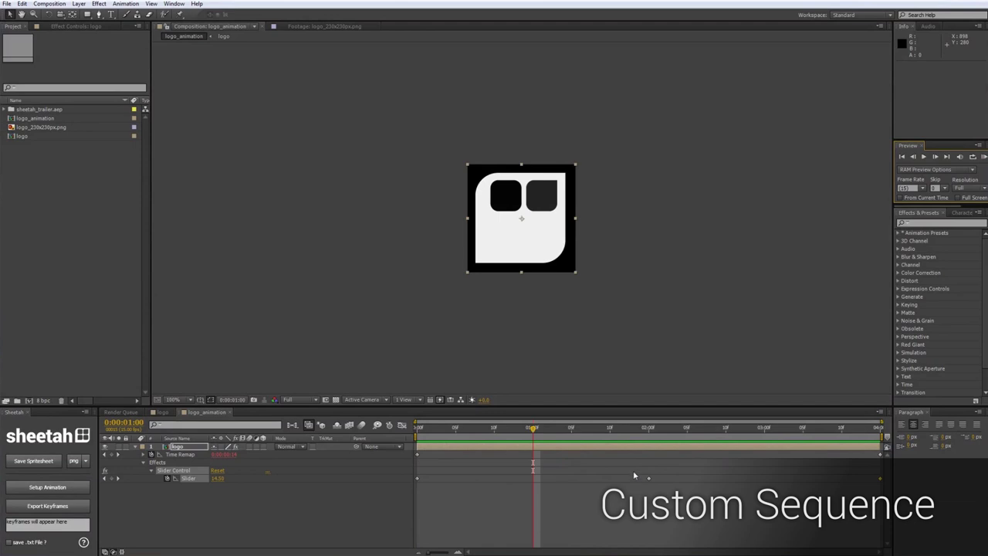
click(183, 447)
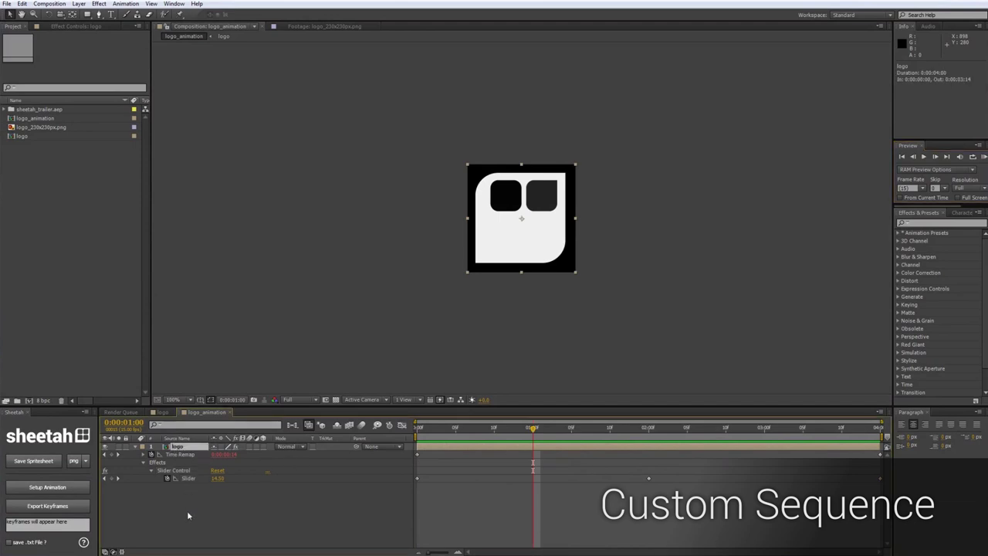
Generate the Slider keyframe list and export it as logo_animation.txt with 'save .txt File ?' ticked.
click(38, 508)
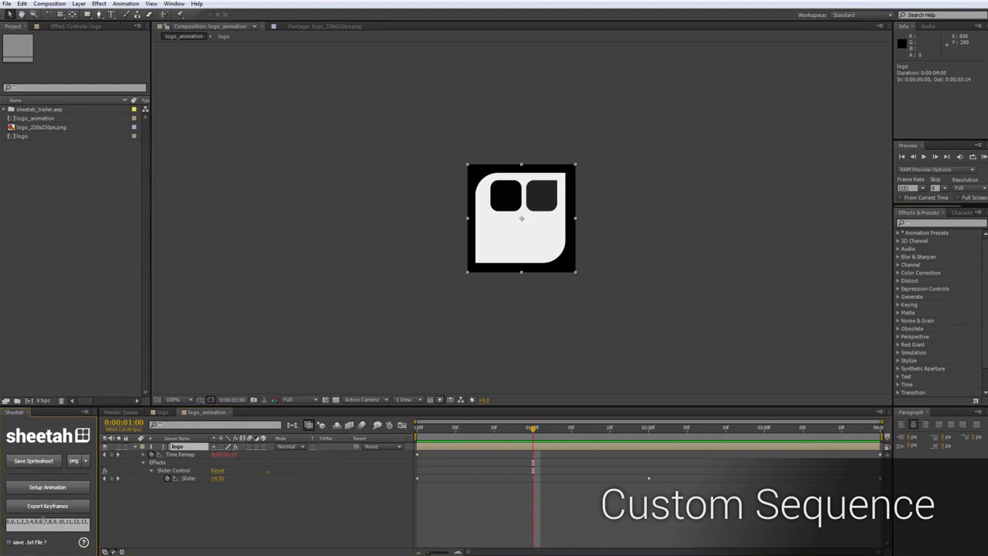
drag(9, 524, 79, 525)
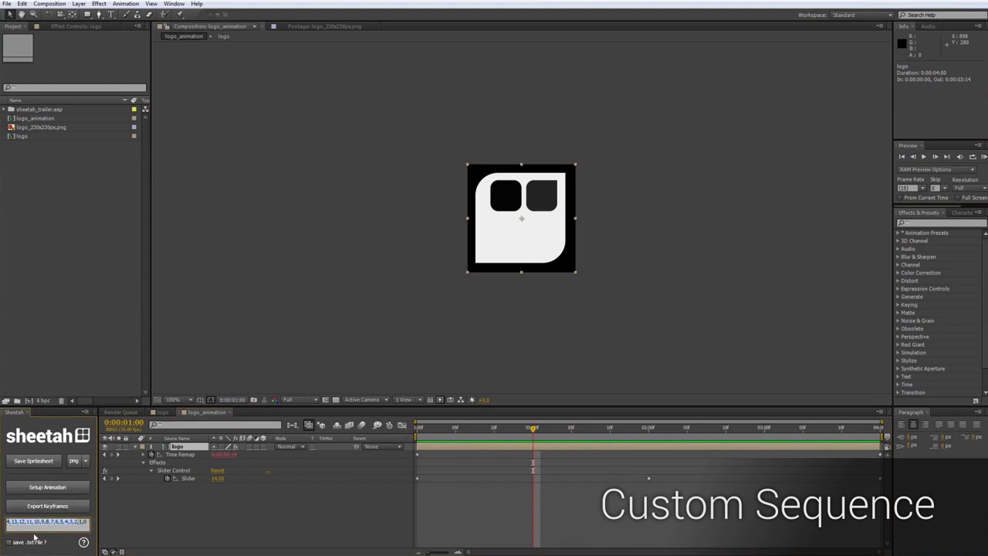
click(34, 534)
click(10, 543)
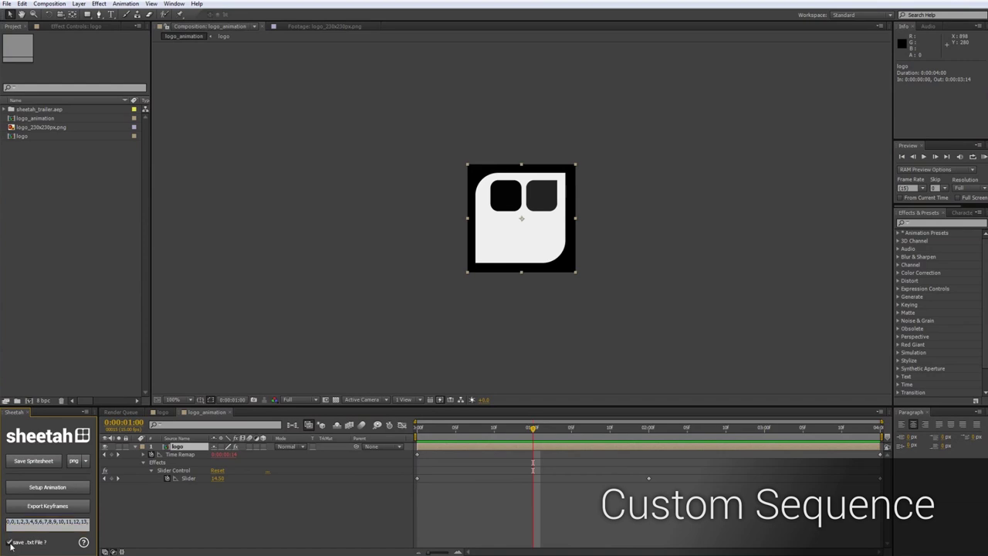
click(45, 507)
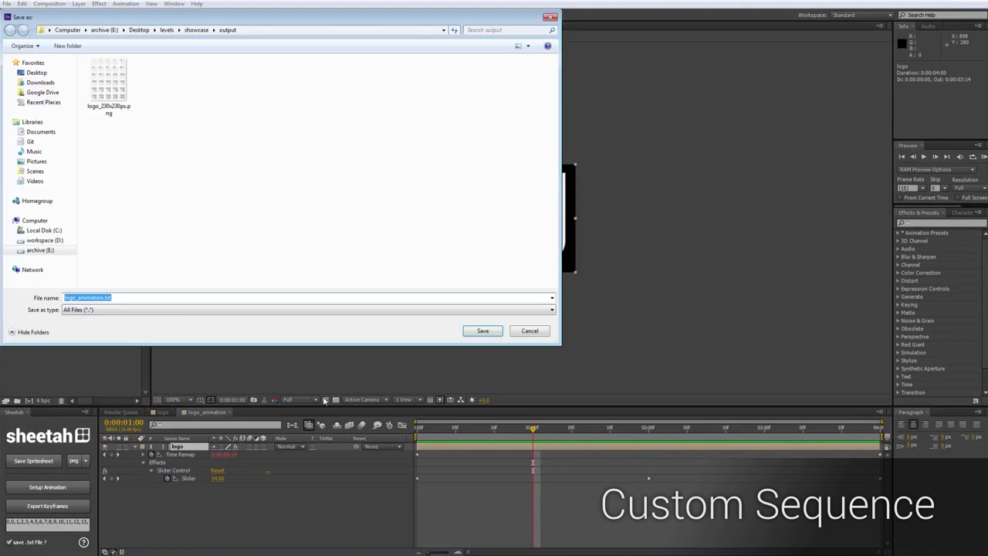
click(483, 331)
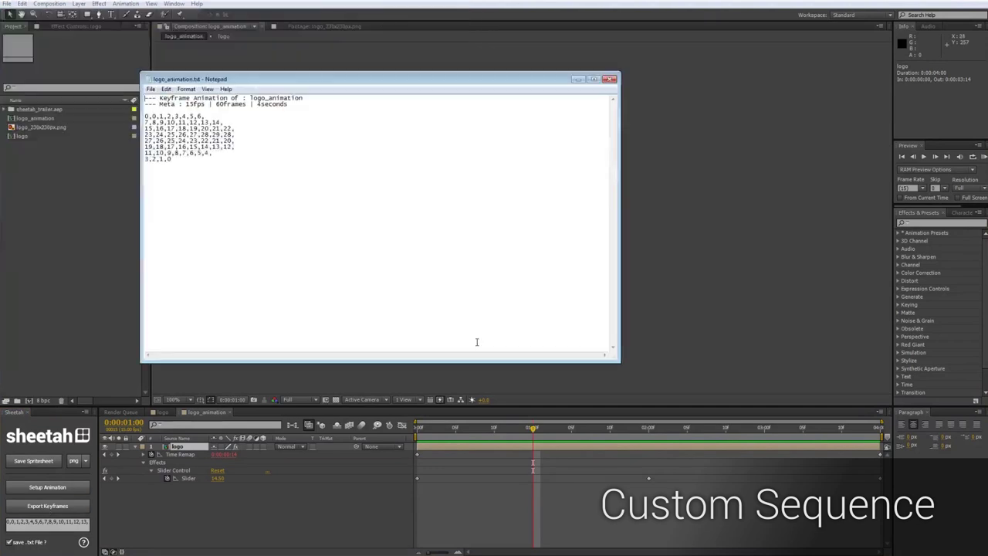
click(609, 80)
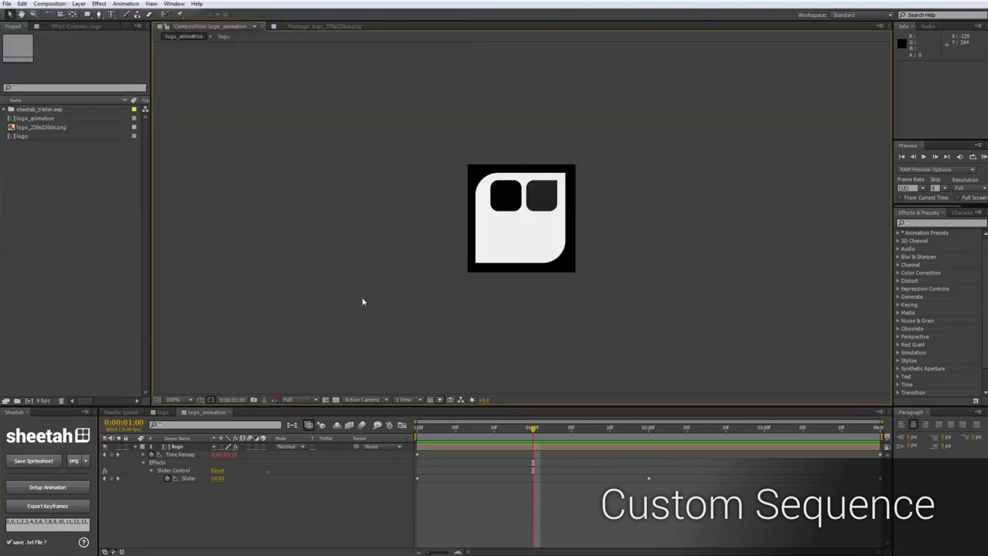